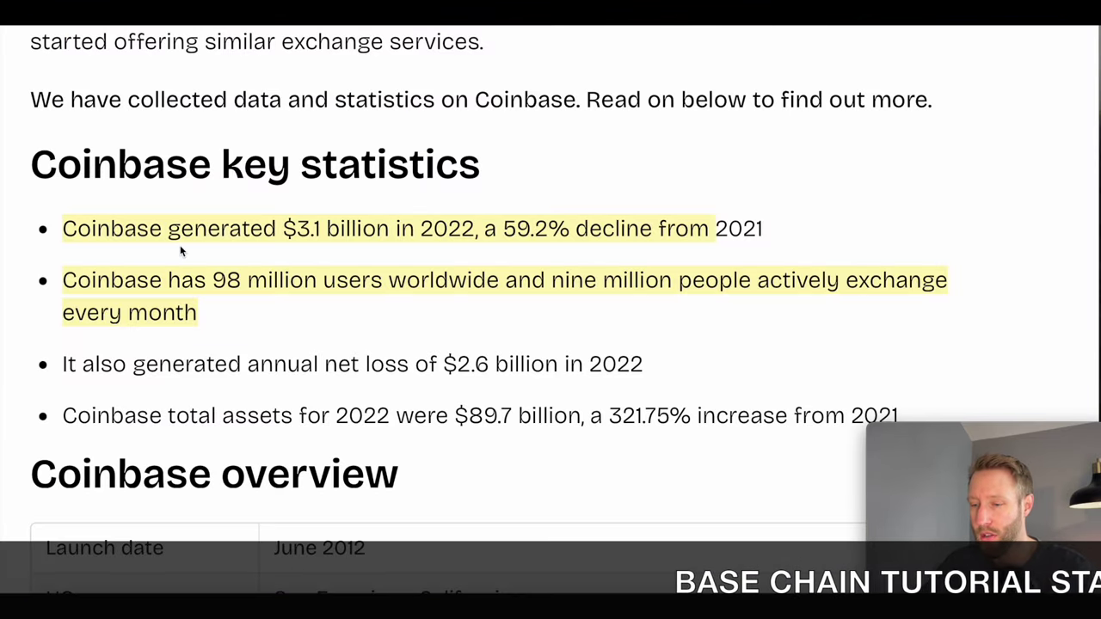
{"action": "left_click_drag", "start_coordinate": [64, 279], "coordinate": [803, 307]}
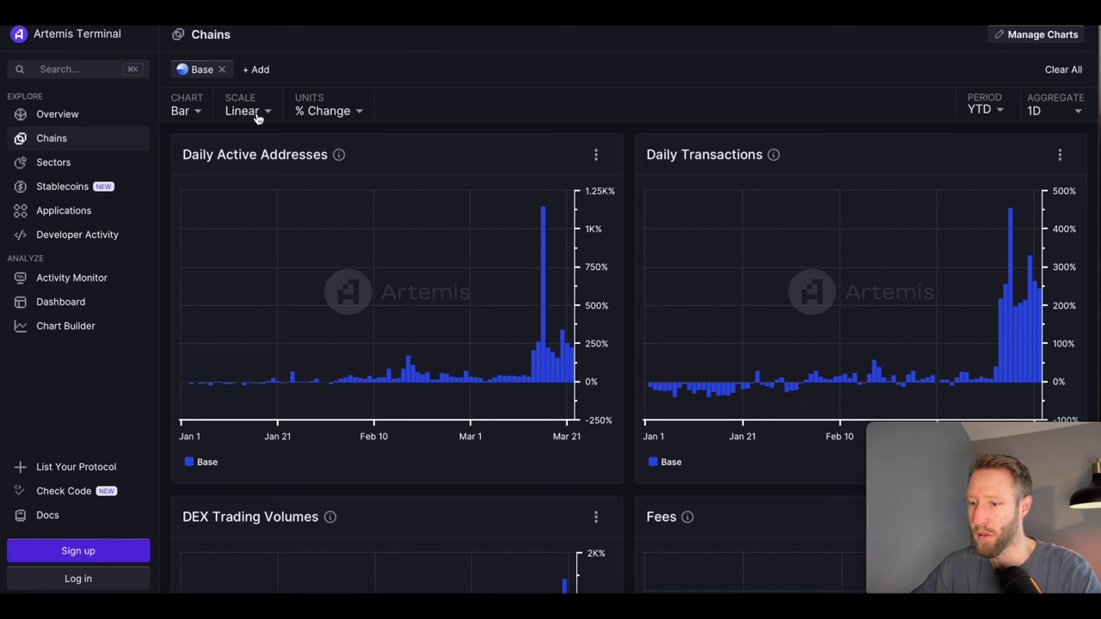
Add Solana to the chain comparison charts alongside Base
{"action": "left_click", "coordinate": [258, 71]}
{"action": "scroll", "coordinate": [306, 237], "scroll_direction": "down", "scroll_amount": 5}
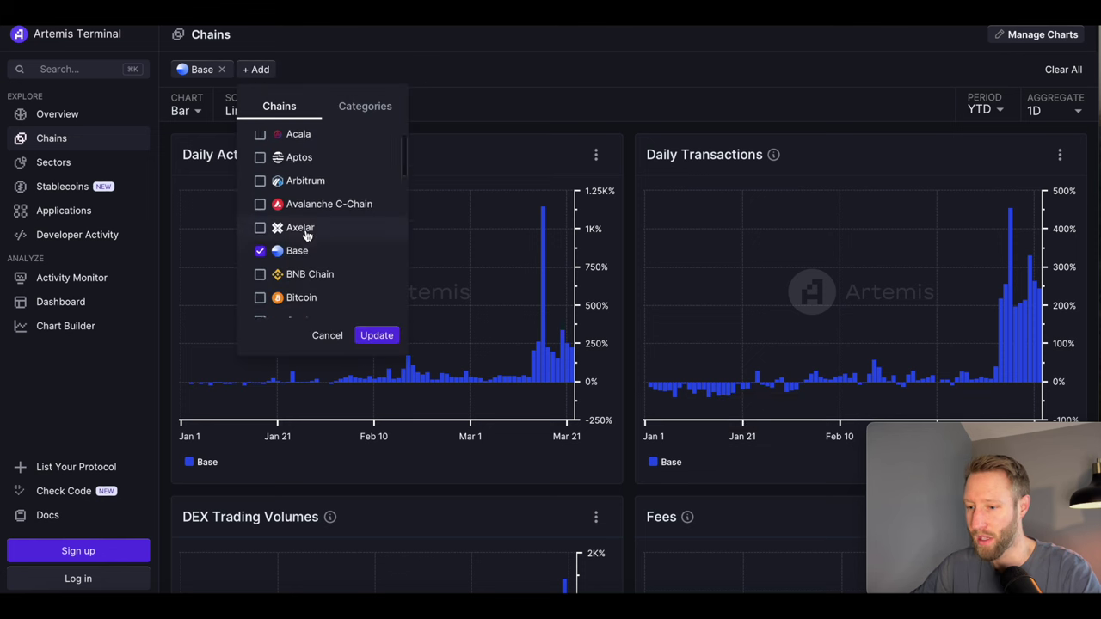
{"action": "scroll", "coordinate": [306, 236], "scroll_direction": "down", "scroll_amount": 5}
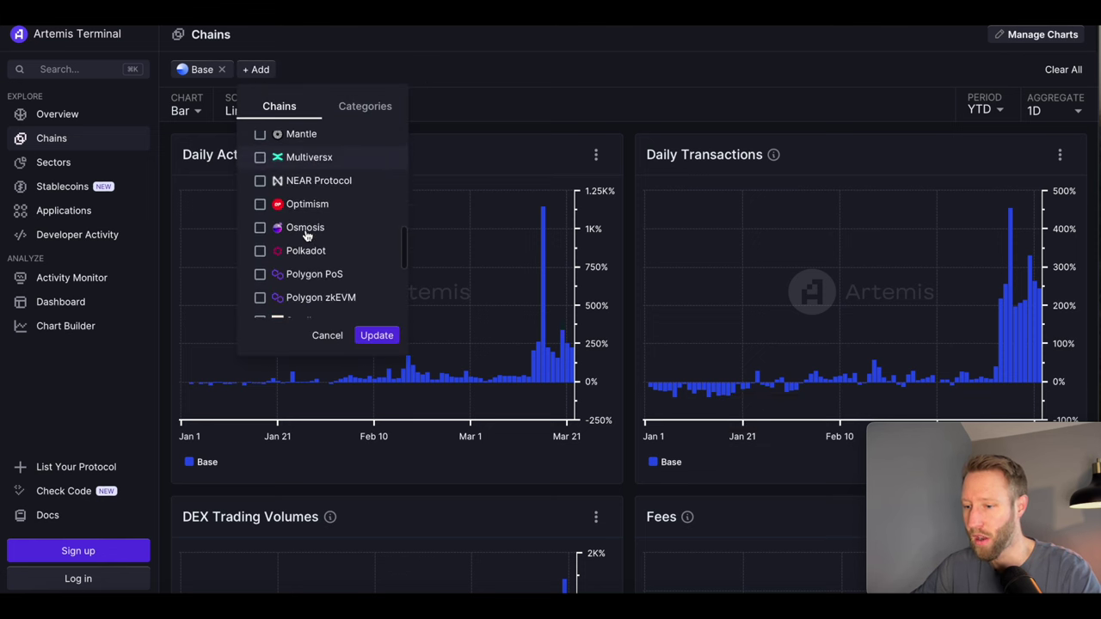
{"action": "left_click", "coordinate": [270, 231]}
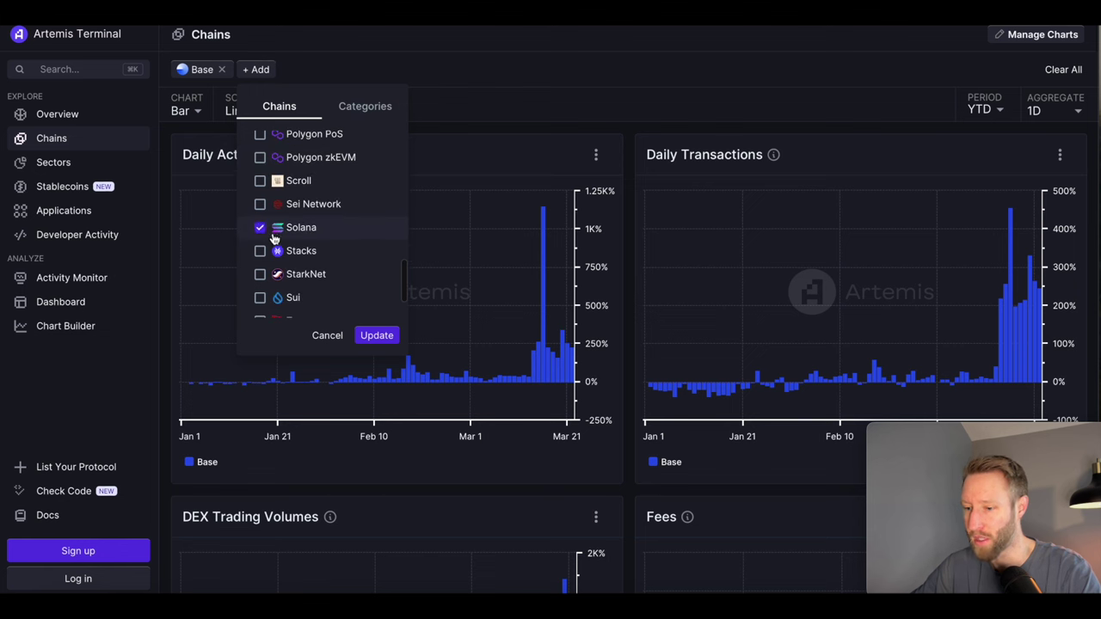
{"action": "left_click", "coordinate": [372, 336]}
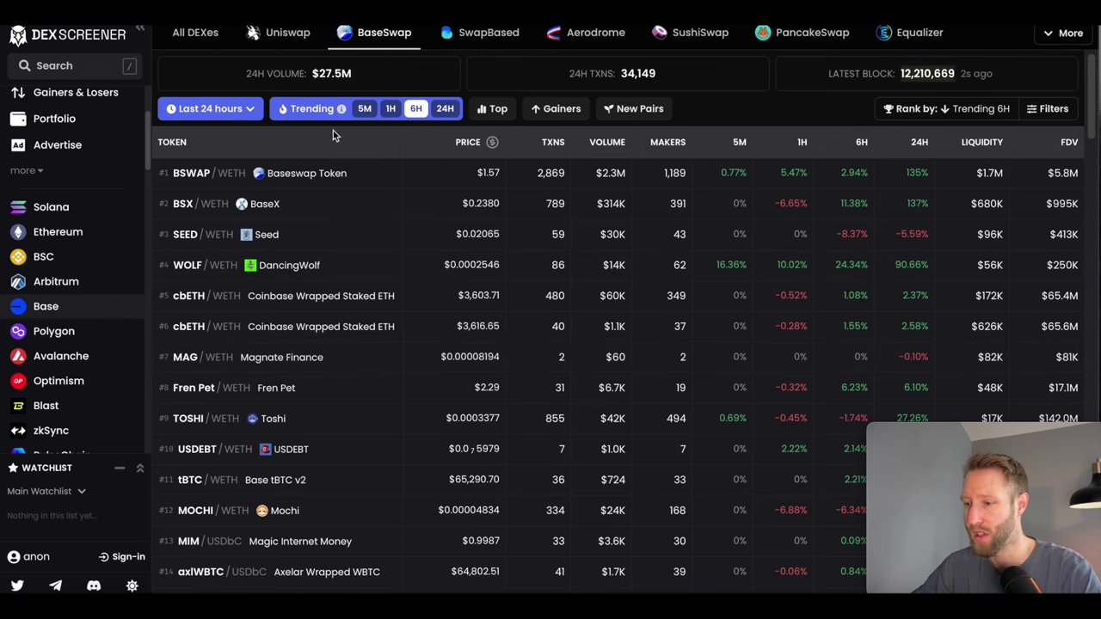
On DEX Screener, examine the trending BaseSwap tokens on Base, including their 24-hour price changes, liquidity and FDV
{"action": "scroll", "coordinate": [471, 308], "scroll_direction": "down", "scroll_amount": 1}
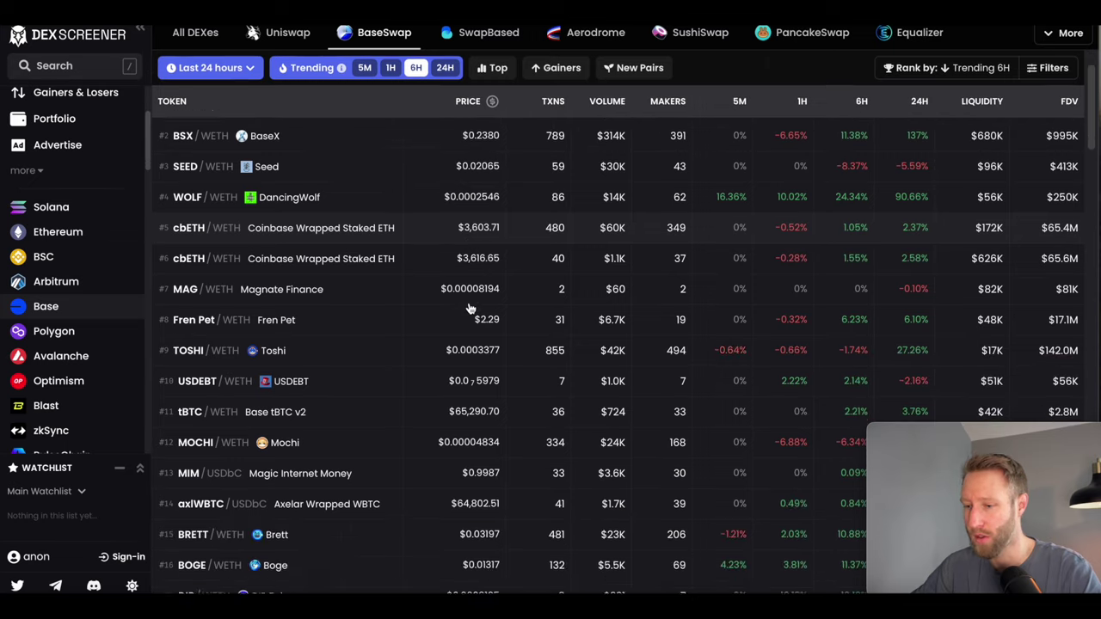
{"action": "scroll", "coordinate": [470, 308], "scroll_direction": "down", "scroll_amount": 1}
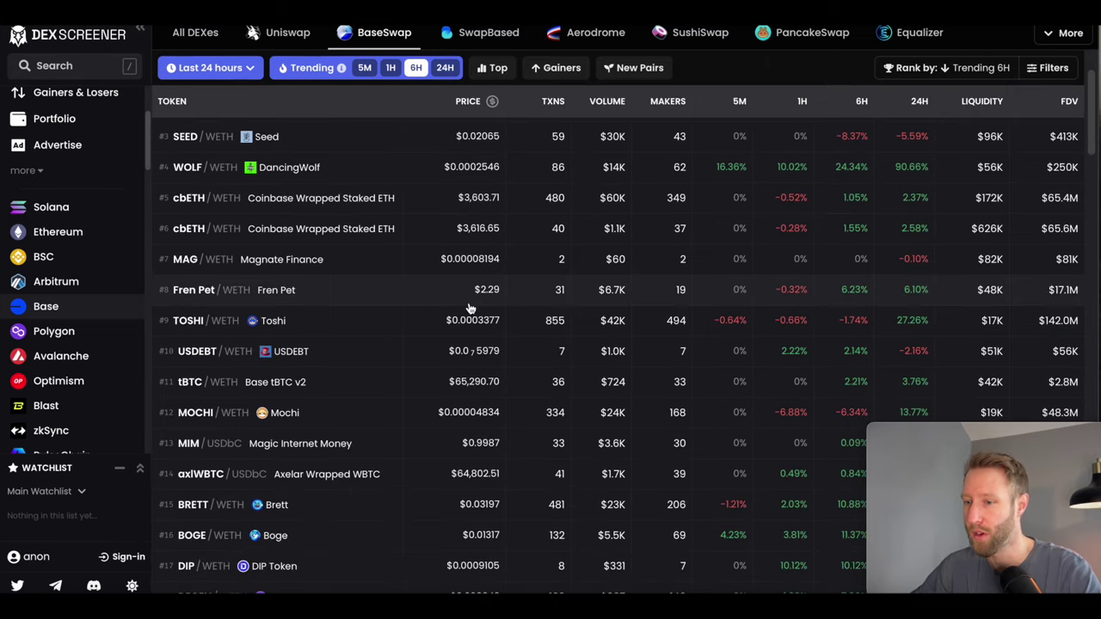
{"action": "scroll", "coordinate": [471, 308], "scroll_direction": "up", "scroll_amount": 2}
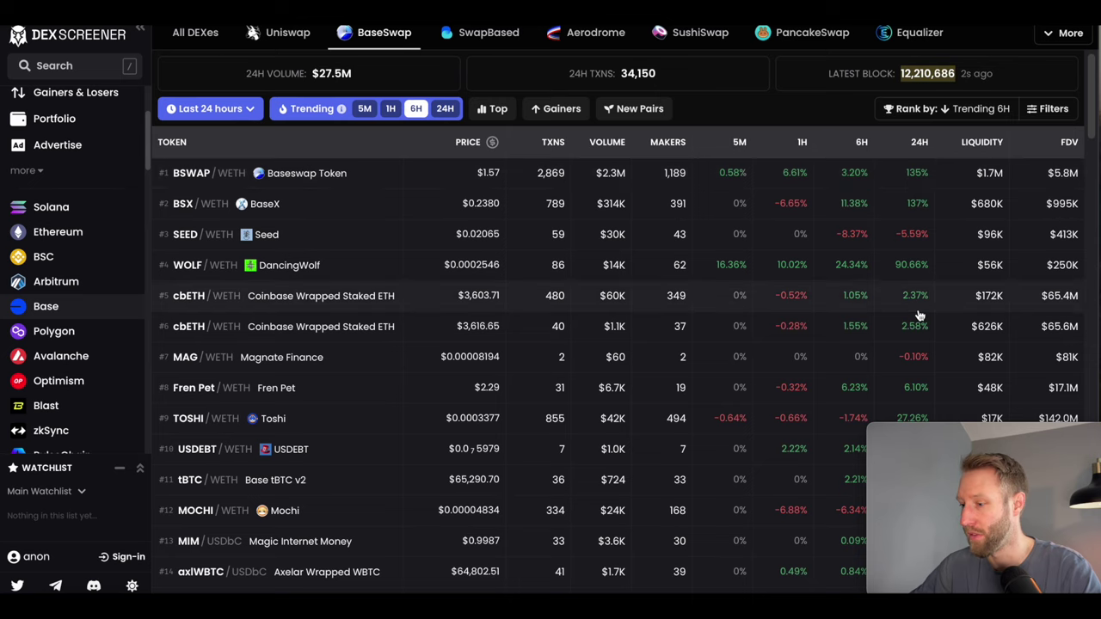
{"action": "scroll", "coordinate": [918, 317], "scroll_direction": "down", "scroll_amount": 1}
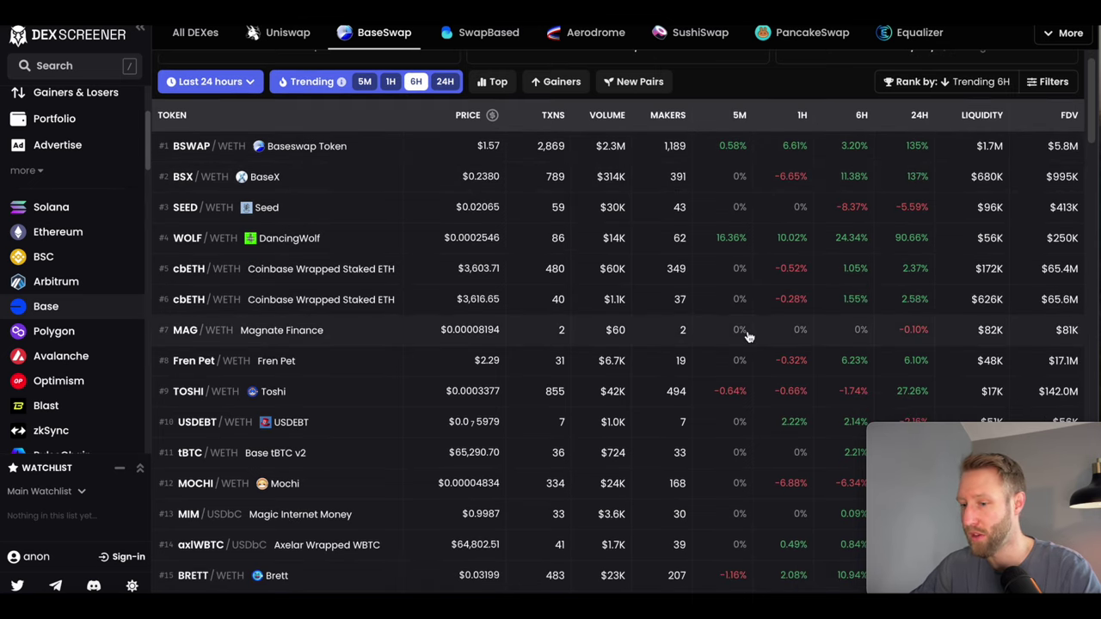
{"action": "scroll", "coordinate": [740, 352], "scroll_direction": "down", "scroll_amount": 5}
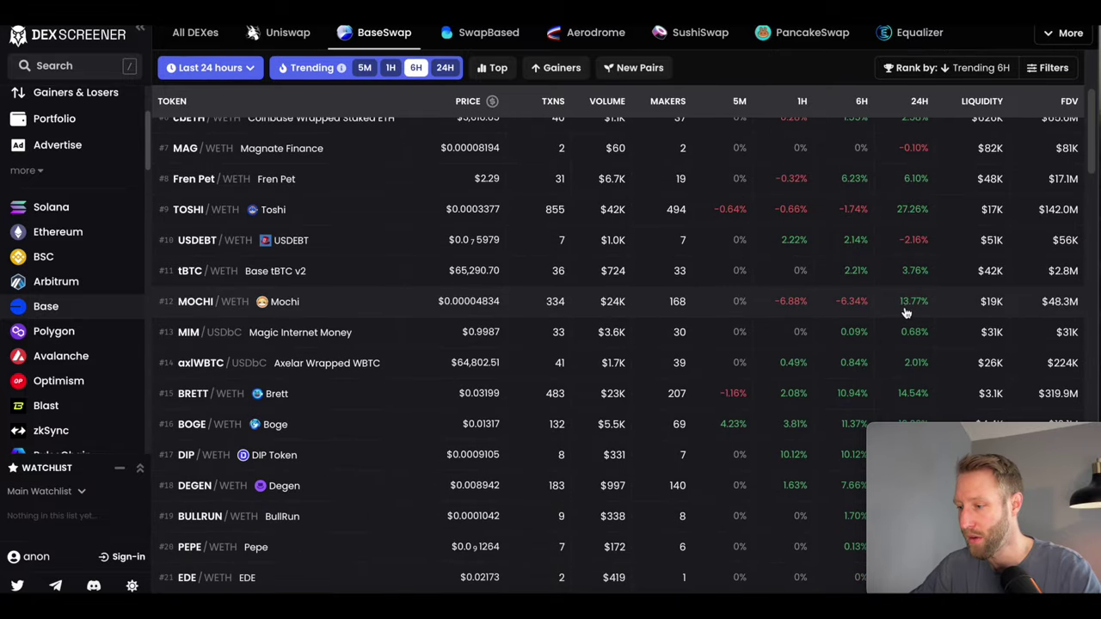
{"action": "scroll", "coordinate": [789, 342], "scroll_direction": "down", "scroll_amount": 3}
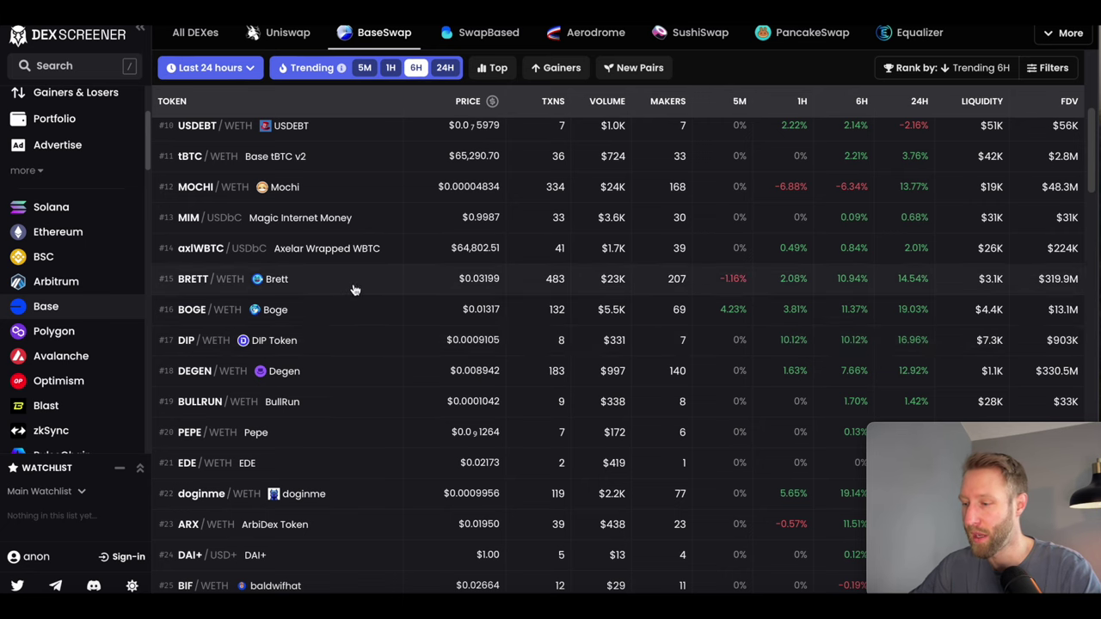
{"action": "scroll", "coordinate": [437, 293], "scroll_direction": "up", "scroll_amount": 7}
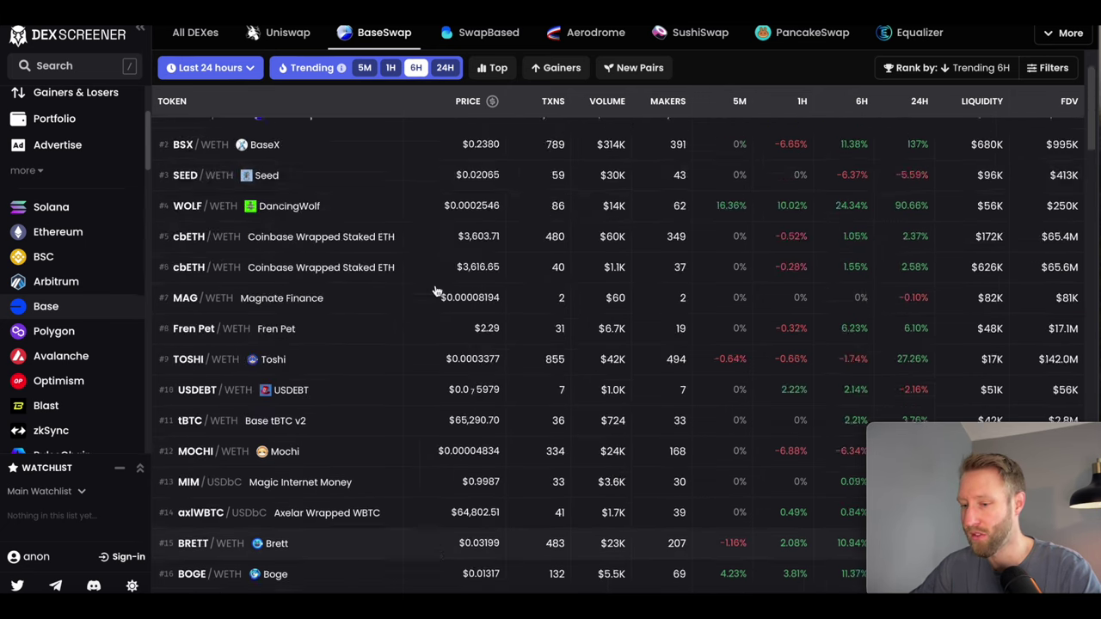
{"action": "scroll", "coordinate": [437, 293], "scroll_direction": "up", "scroll_amount": 2}
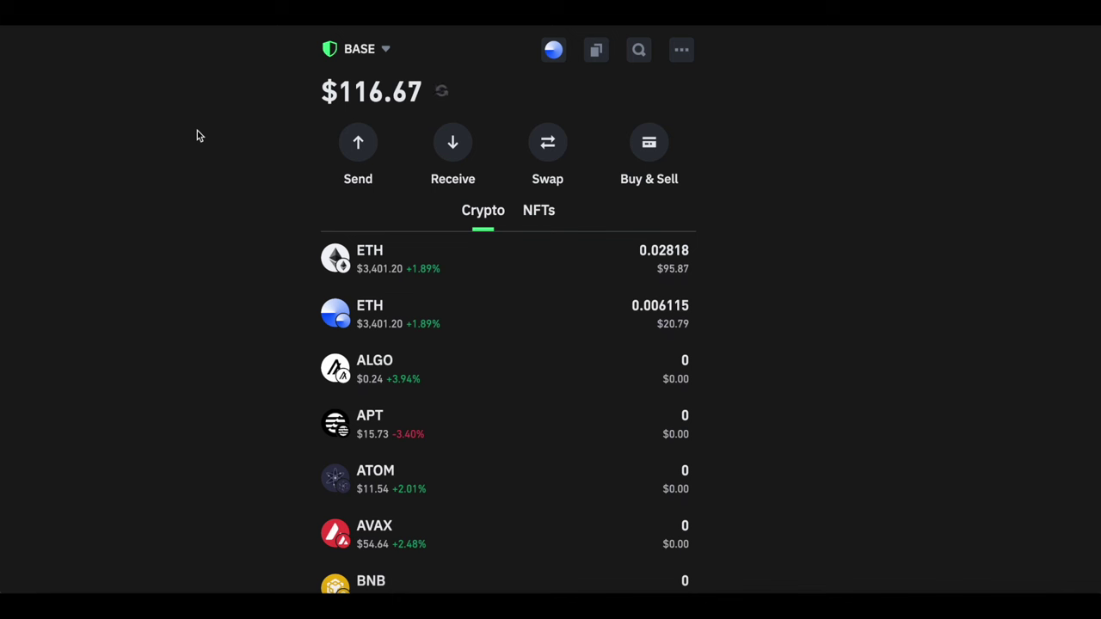
In the wallet, review the ETH balances held on Ethereum and on Base
{"action": "scroll", "coordinate": [454, 238], "scroll_direction": "down", "scroll_amount": 2}
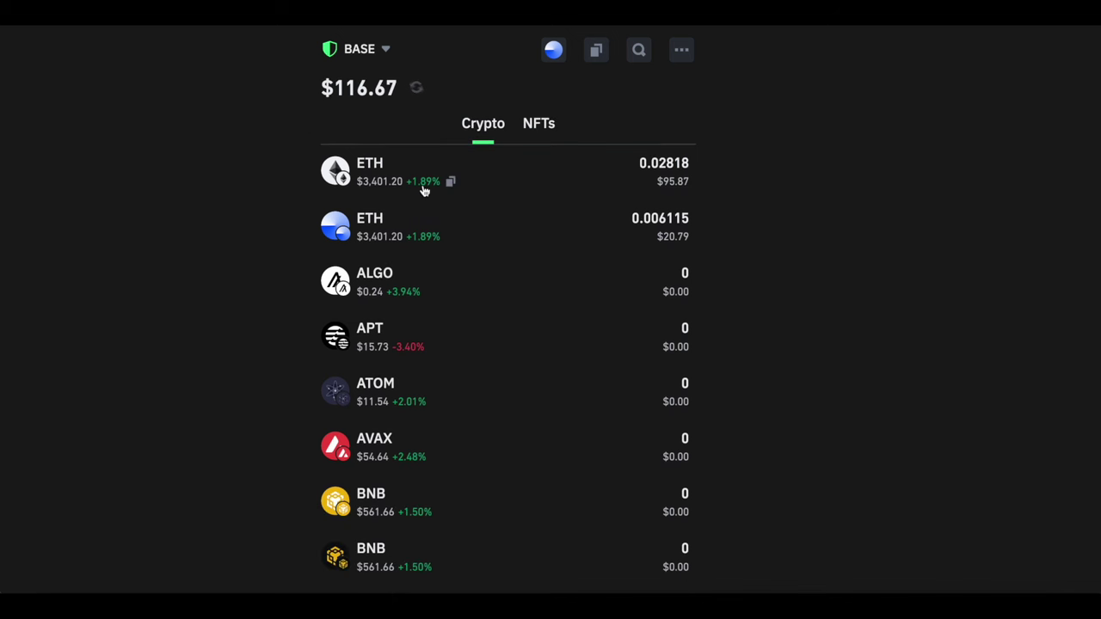
{"action": "scroll", "coordinate": [687, 183], "scroll_direction": "up", "scroll_amount": 2}
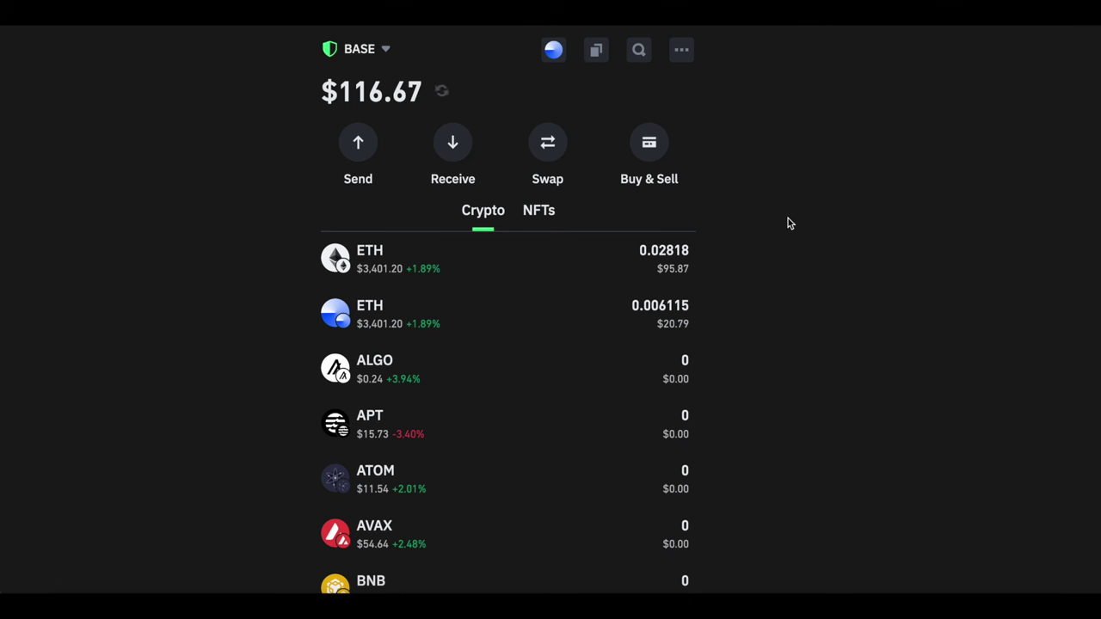
{"action": "scroll", "coordinate": [542, 317], "scroll_direction": "down", "scroll_amount": 2}
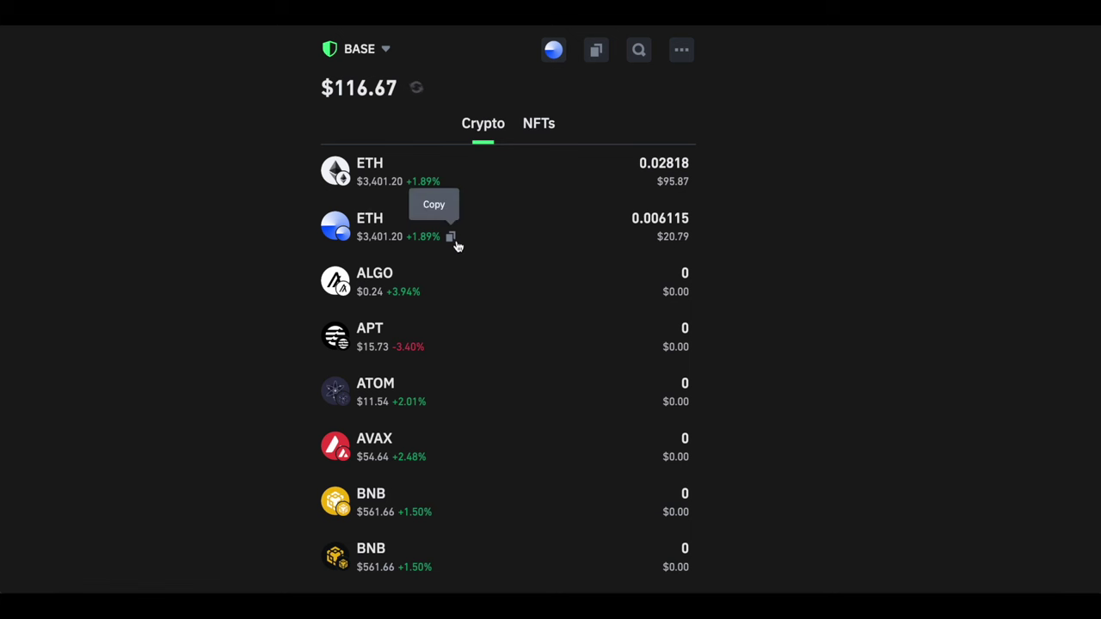
{"action": "scroll", "coordinate": [791, 241], "scroll_direction": "up", "scroll_amount": 2}
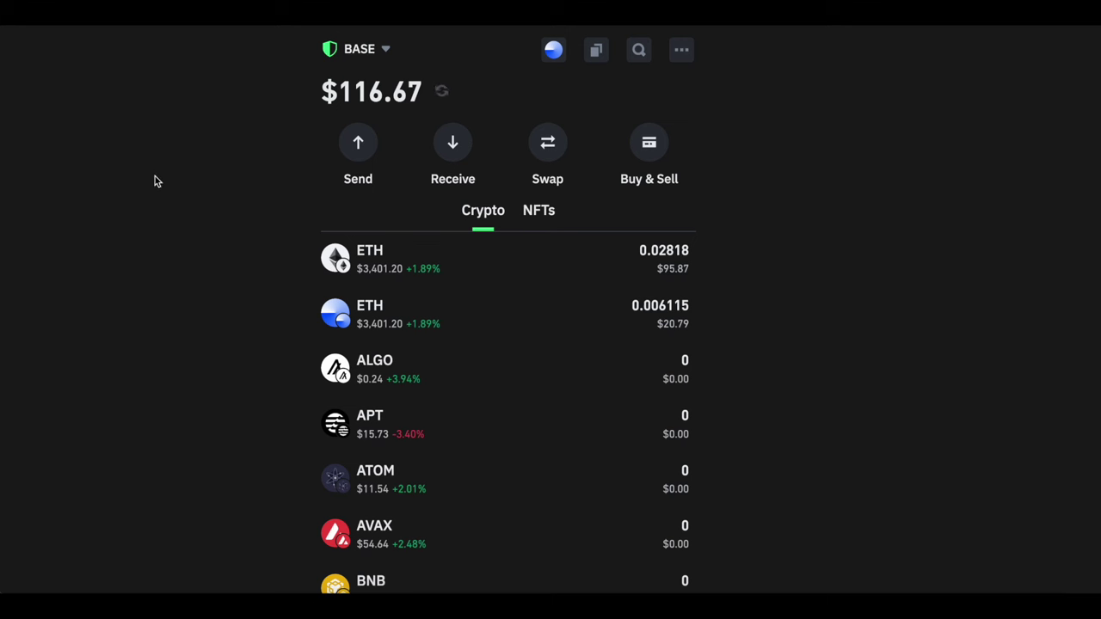
{"action": "scroll", "coordinate": [450, 241], "scroll_direction": "down", "scroll_amount": 2}
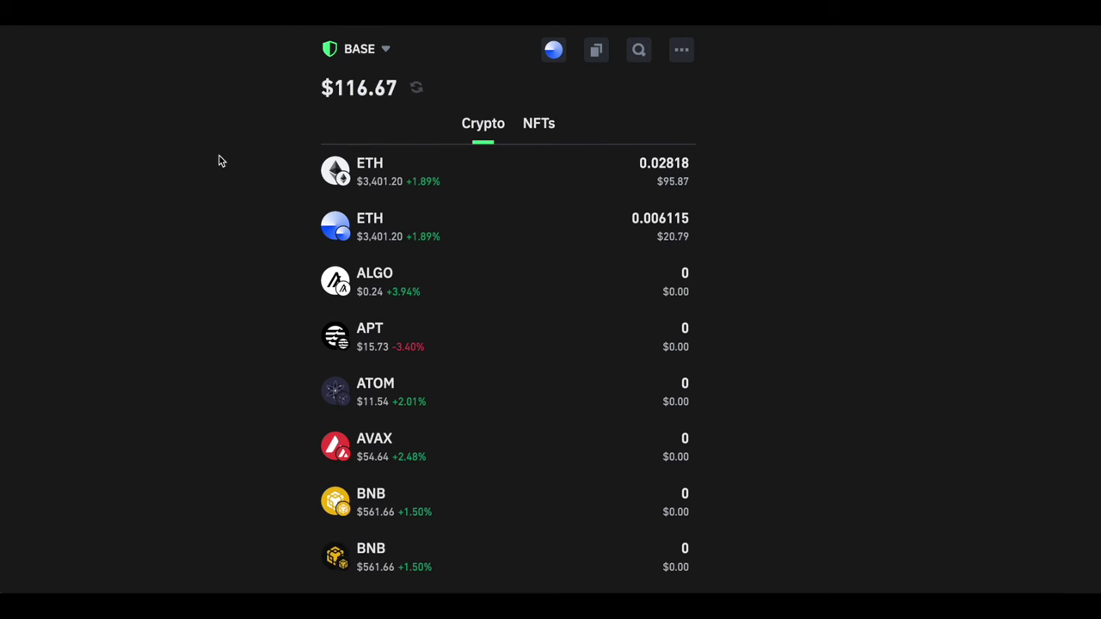
{"action": "scroll", "coordinate": [219, 160], "scroll_direction": "up", "scroll_amount": 2}
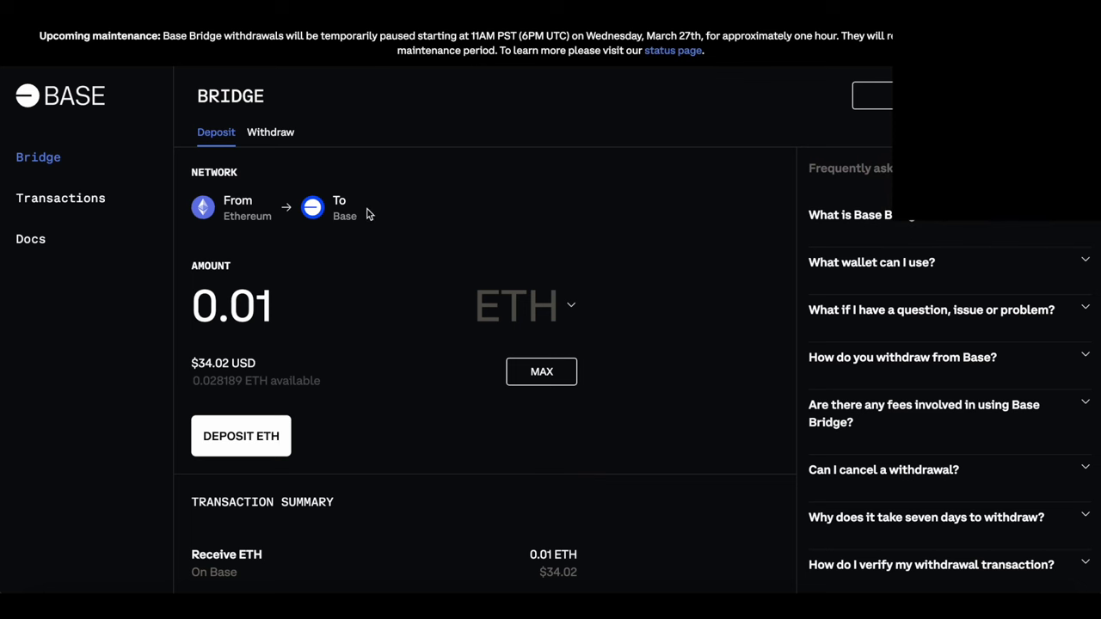
On the Base Bridge, view the withdrawal form, return to the deposit form and decline the wallet's network switch
{"action": "left_click", "coordinate": [287, 136]}
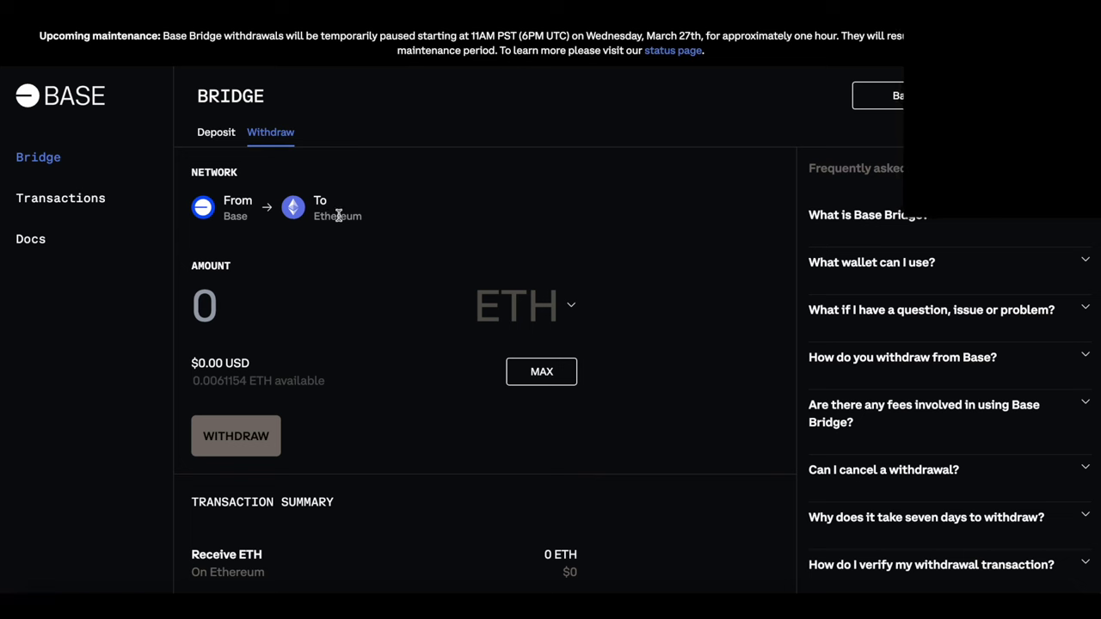
{"action": "left_click", "coordinate": [221, 139]}
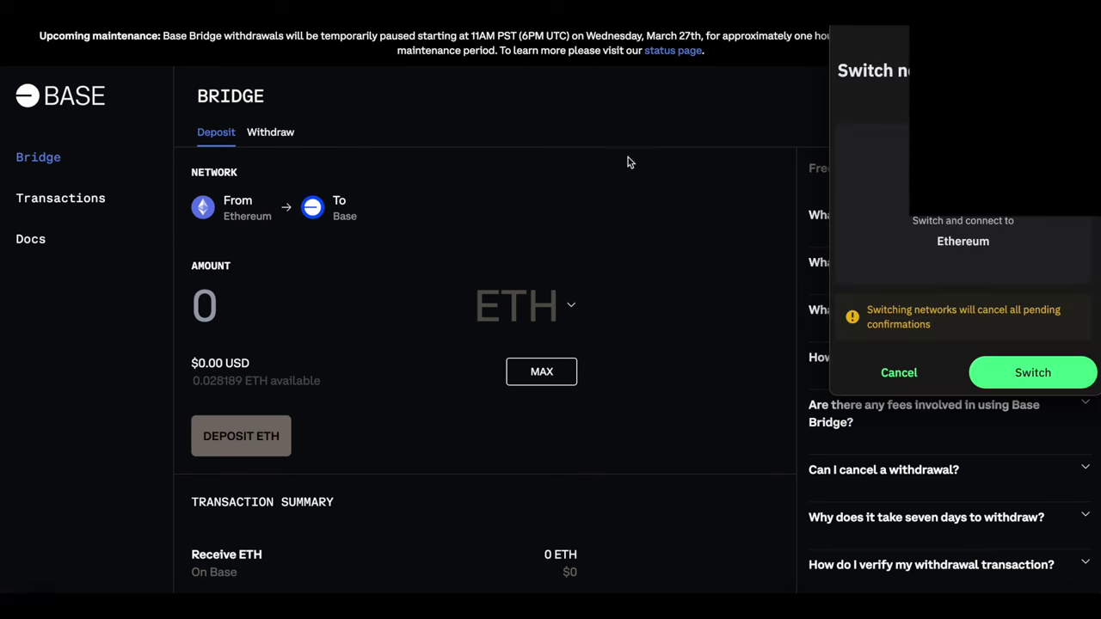
{"action": "left_click", "coordinate": [901, 373]}
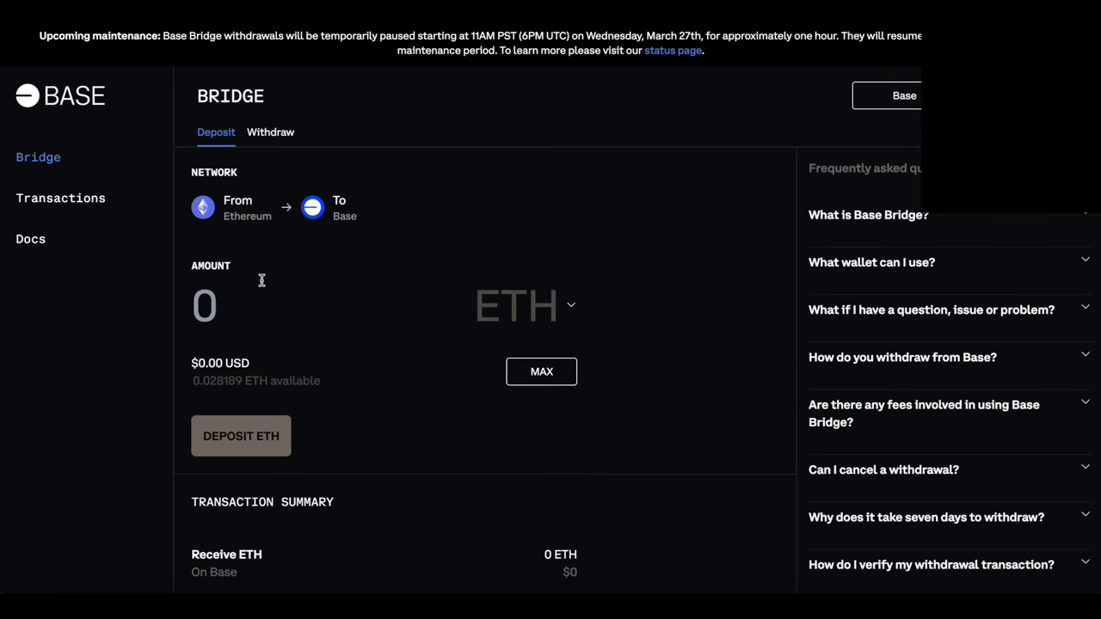
Set the Ethereum-to-Base deposit amount to .01 ETH and review the transaction summary and fees
{"action": "scroll", "coordinate": [267, 347], "scroll_direction": "down", "scroll_amount": 1}
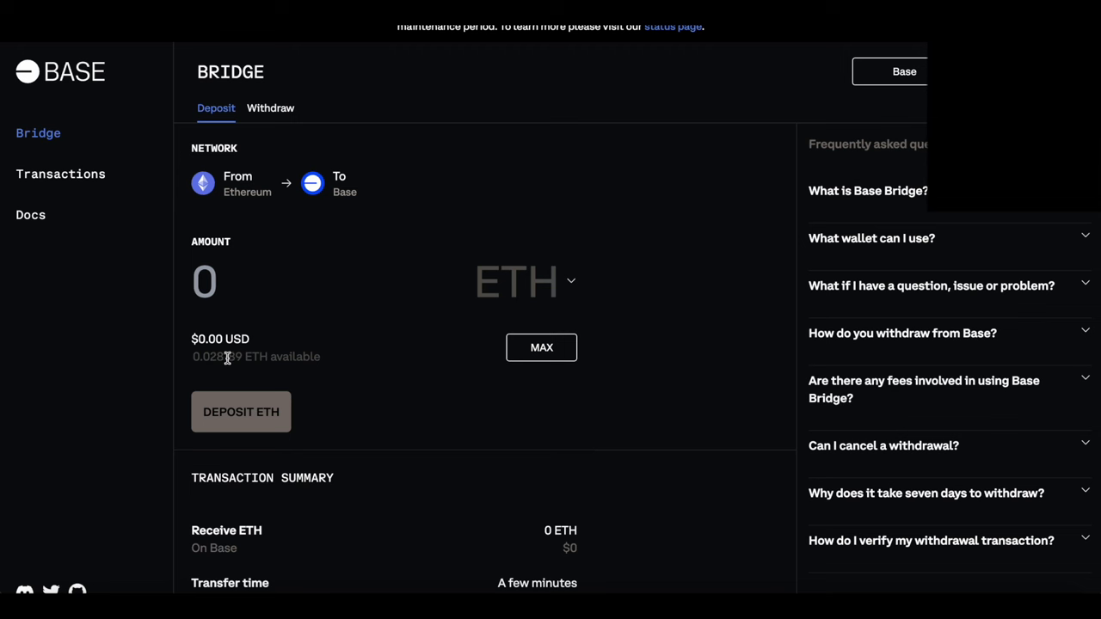
{"action": "left_click", "coordinate": [216, 290]}
{"action": "type", "text": ".01"}
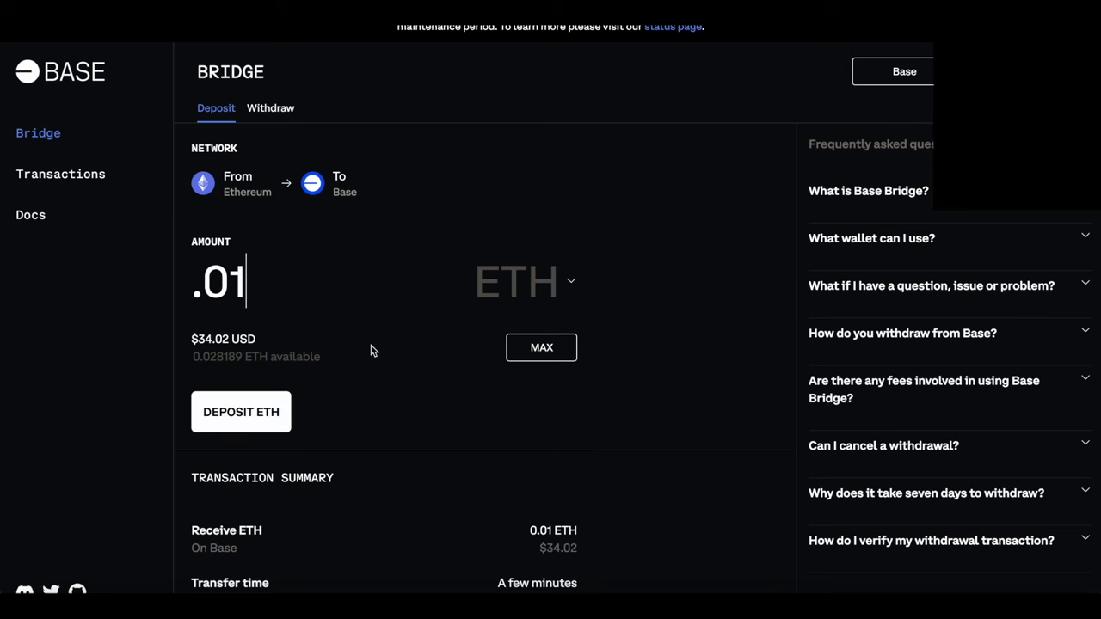
{"action": "scroll", "coordinate": [371, 350], "scroll_direction": "down", "scroll_amount": 3}
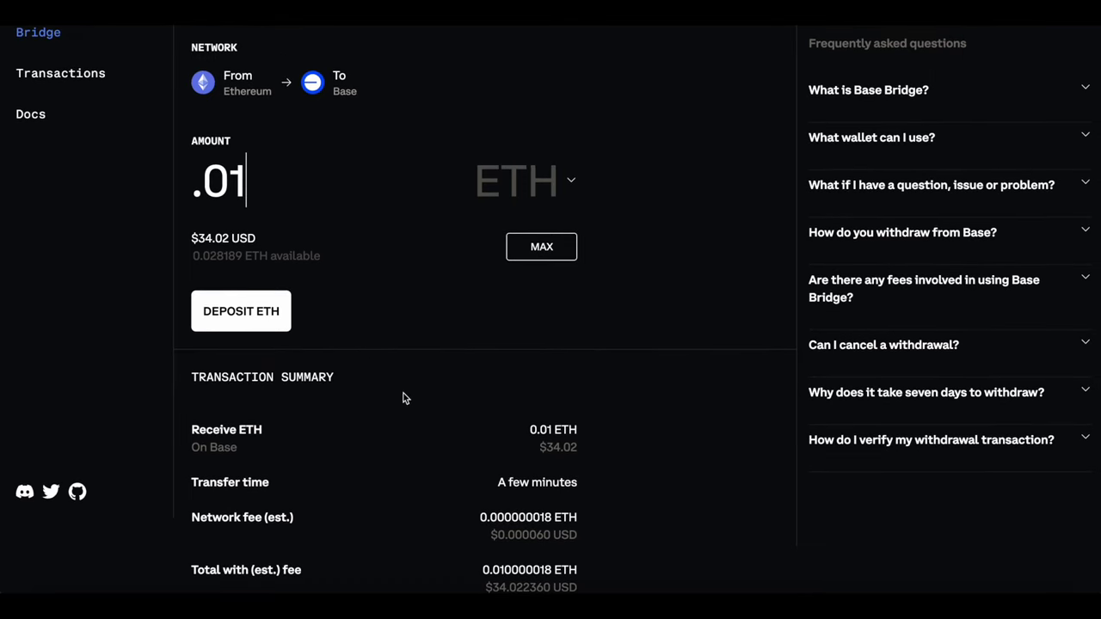
{"action": "scroll", "coordinate": [459, 403], "scroll_direction": "down", "scroll_amount": 1}
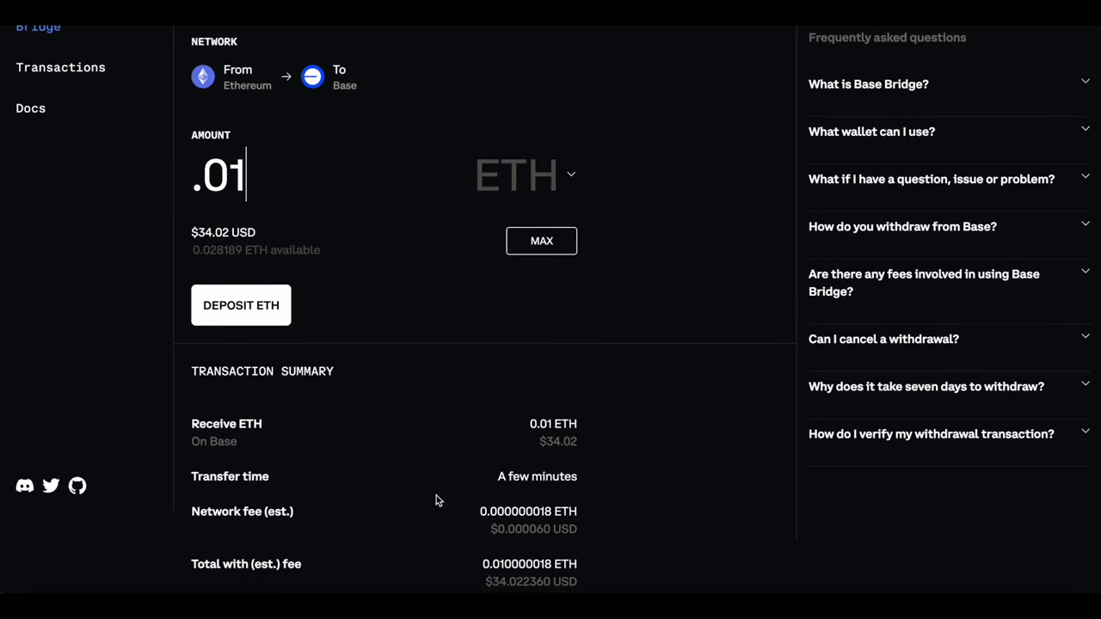
Start the ETH deposit and approve switching the wallet's network to Ethereum
{"action": "left_click", "coordinate": [267, 316]}
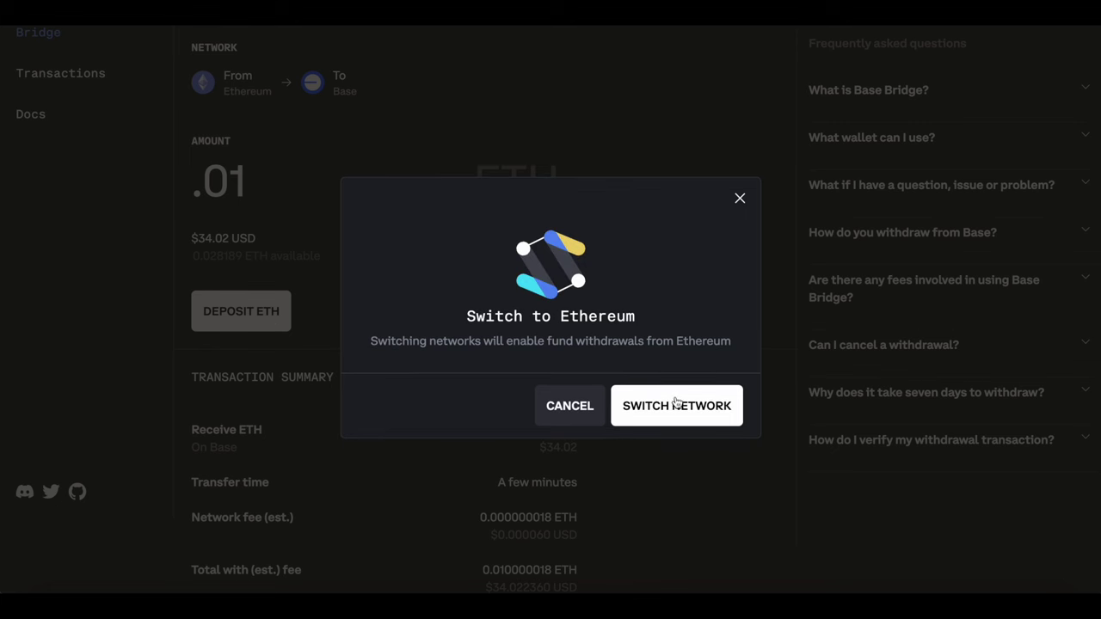
{"action": "left_click", "coordinate": [676, 406]}
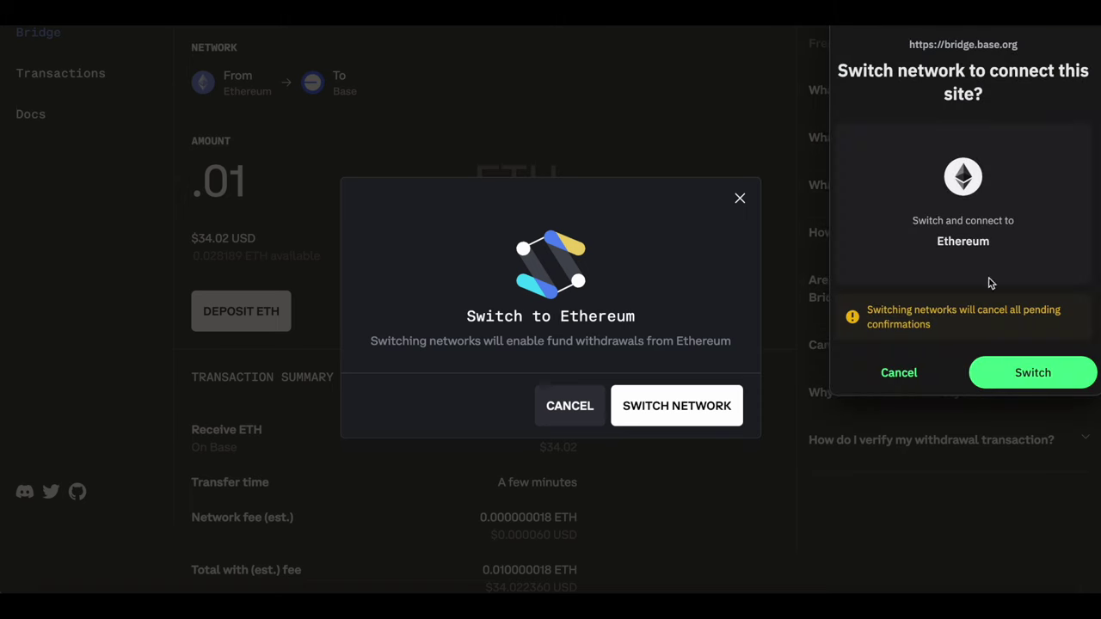
{"action": "left_click", "coordinate": [1031, 373]}
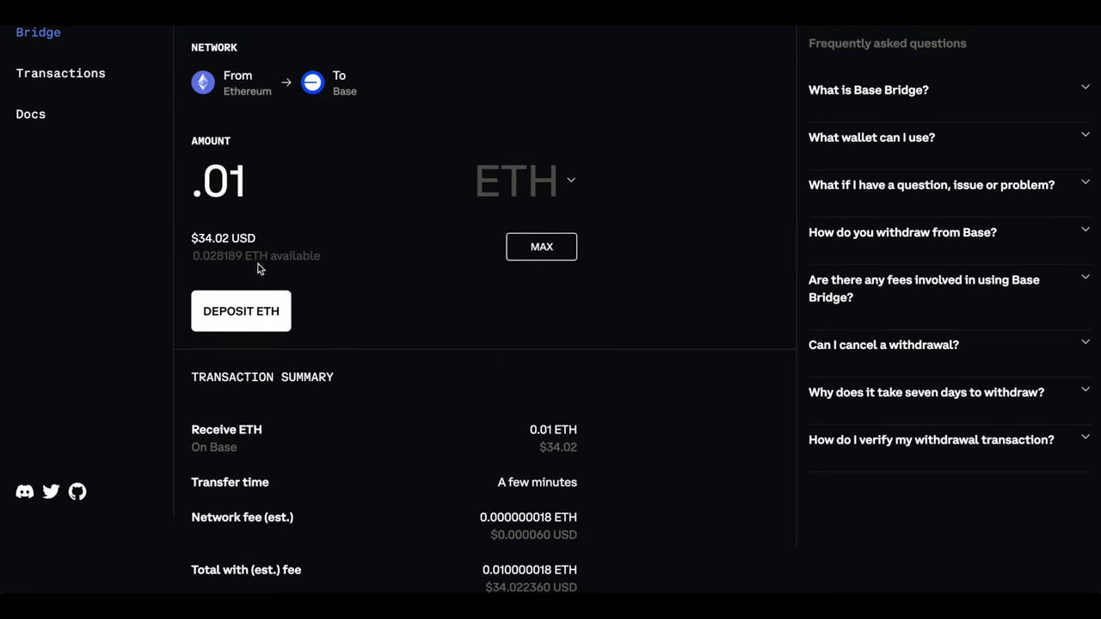
Submit the .01 ETH deposit to Base, check the estimated fee and confirm the transaction in the wallet
{"action": "left_click", "coordinate": [263, 313]}
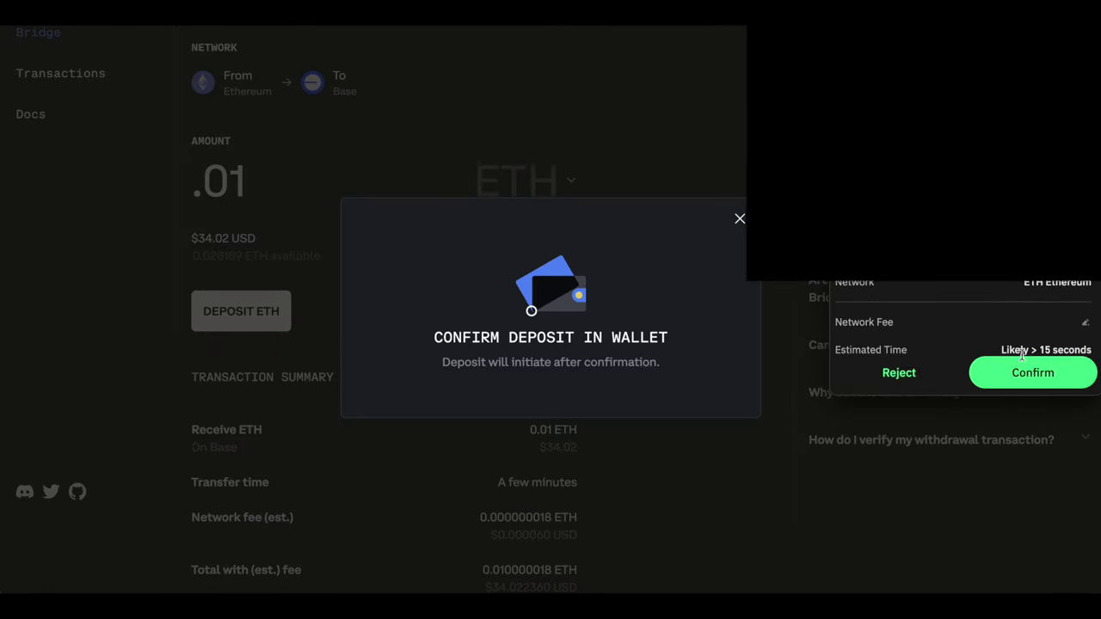
{"action": "scroll", "coordinate": [1031, 308], "scroll_direction": "down", "scroll_amount": 3}
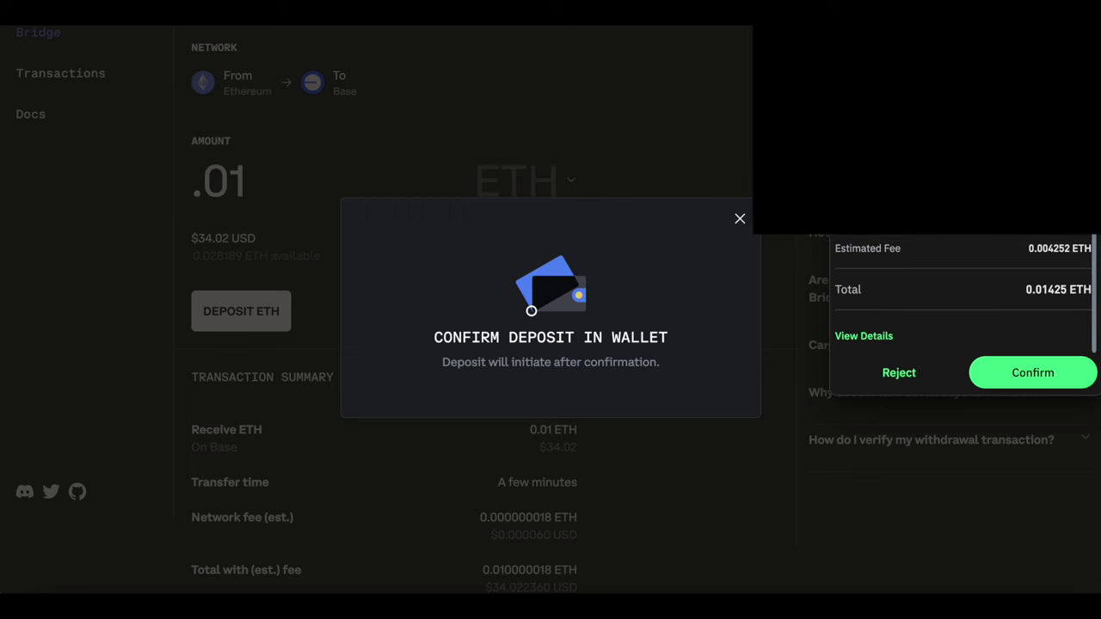
{"action": "left_click", "coordinate": [1025, 371]}
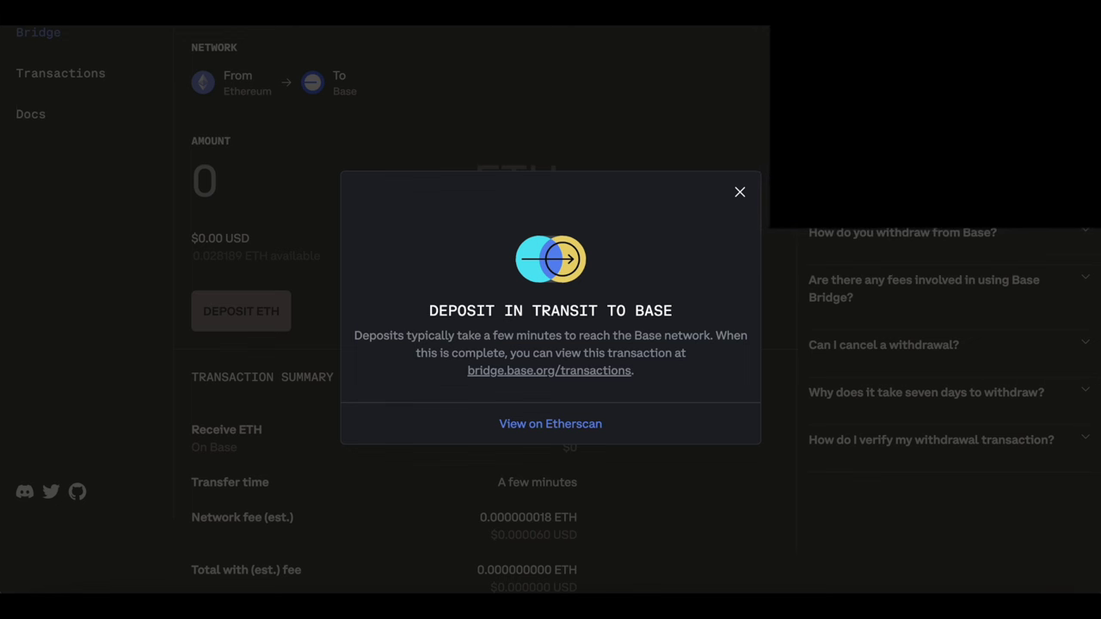
{"action": "left_click", "coordinate": [385, 124]}
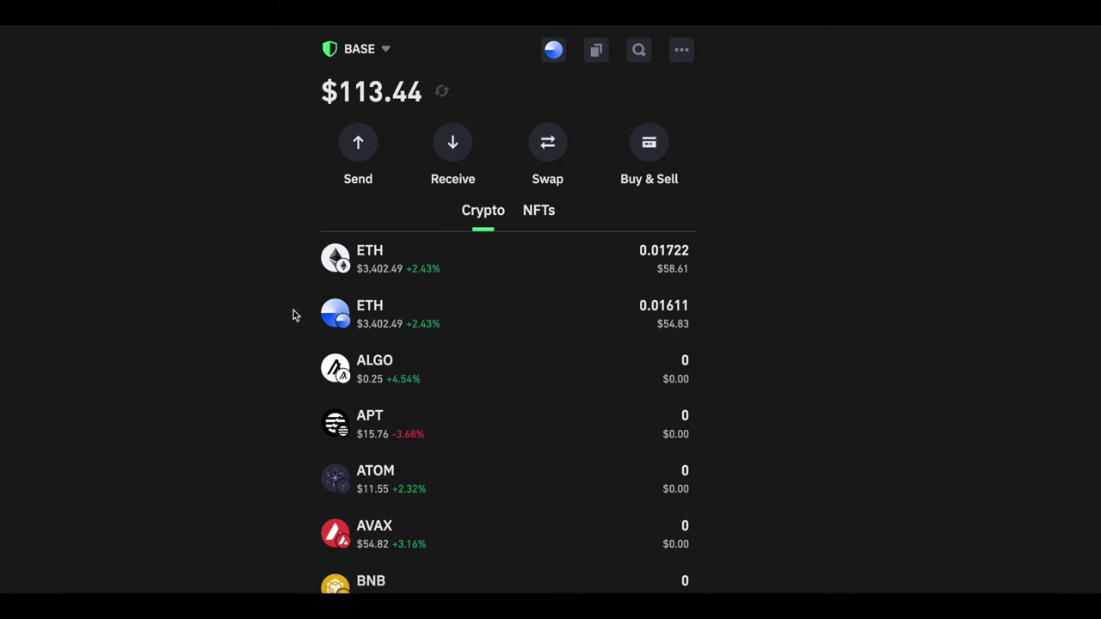
Check the wallet's Ethereum and Base ETH balances following the bridge deposit
{"action": "scroll", "coordinate": [336, 320], "scroll_direction": "down", "scroll_amount": 1}
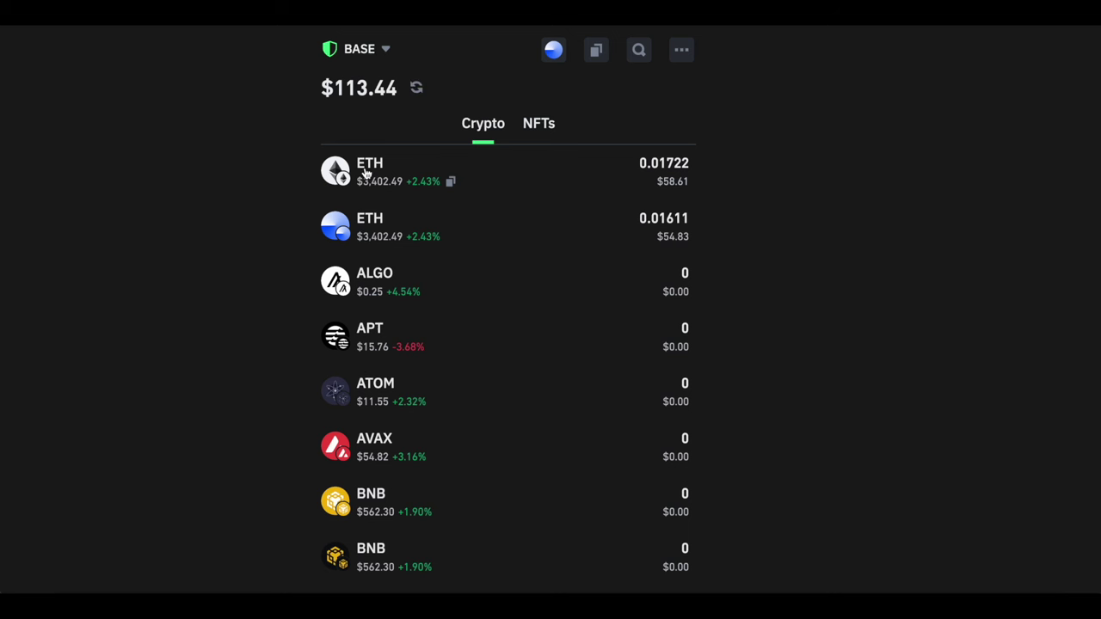
{"action": "mouse_move", "coordinate": [344, 176]}
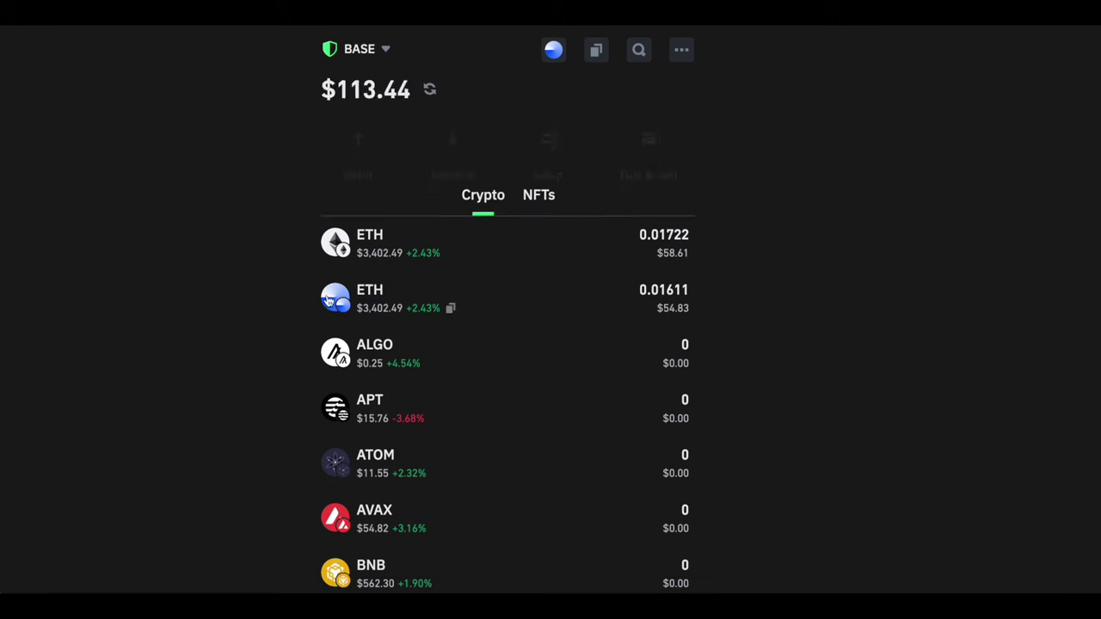
Check which network the second ETH entry in the wallet's crypto list belongs to
{"action": "mouse_move", "coordinate": [341, 237]}
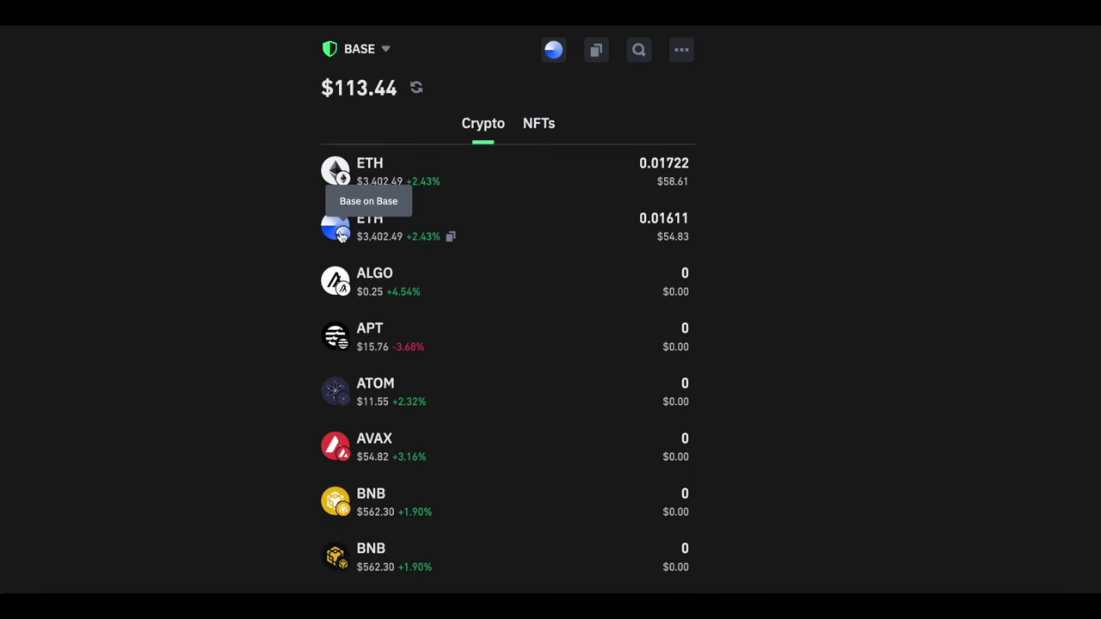
{"action": "scroll", "coordinate": [341, 237], "scroll_direction": "up", "scroll_amount": 2}
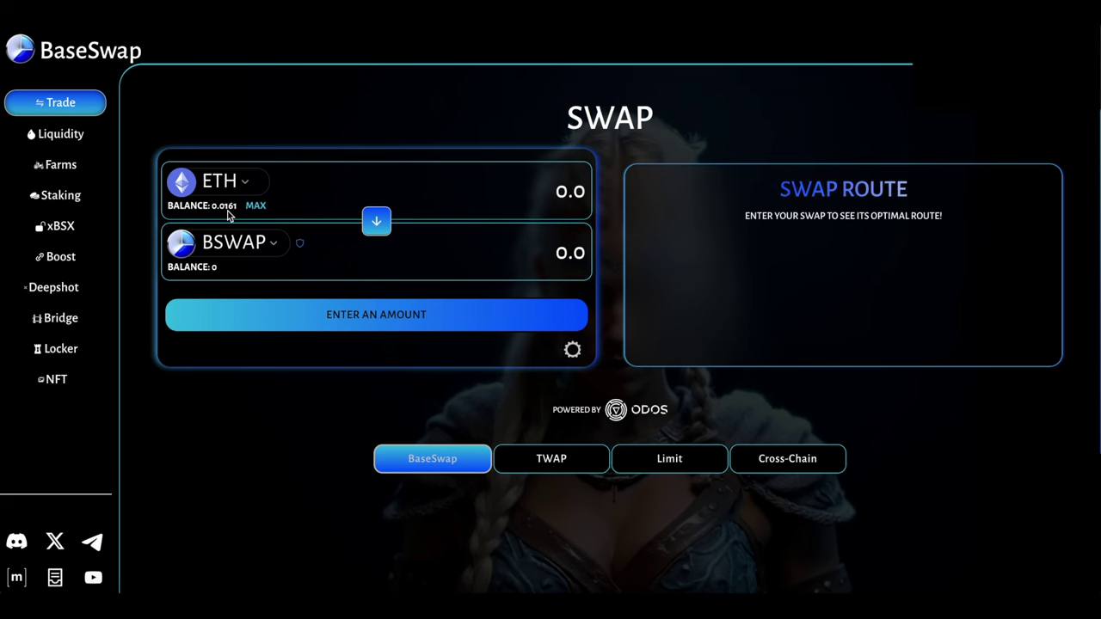
Switch to BaseSwap and browse the tokens available to receive in a swap from ETH, leaving BSWAP selected
{"action": "left_click", "coordinate": [269, 246]}
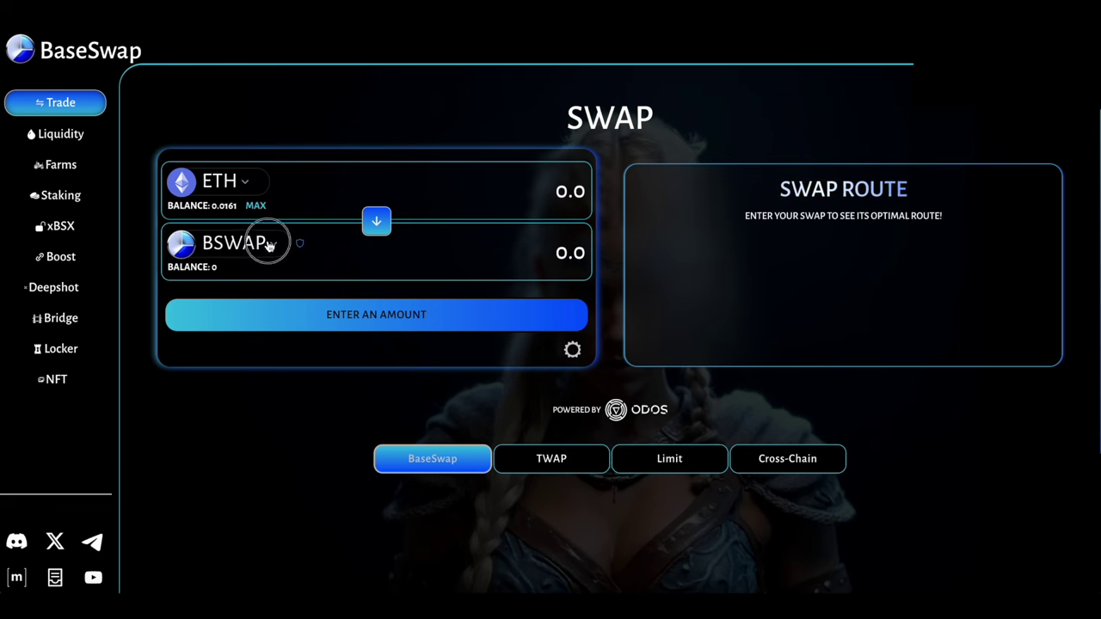
{"action": "scroll", "coordinate": [467, 310], "scroll_direction": "down", "scroll_amount": 3}
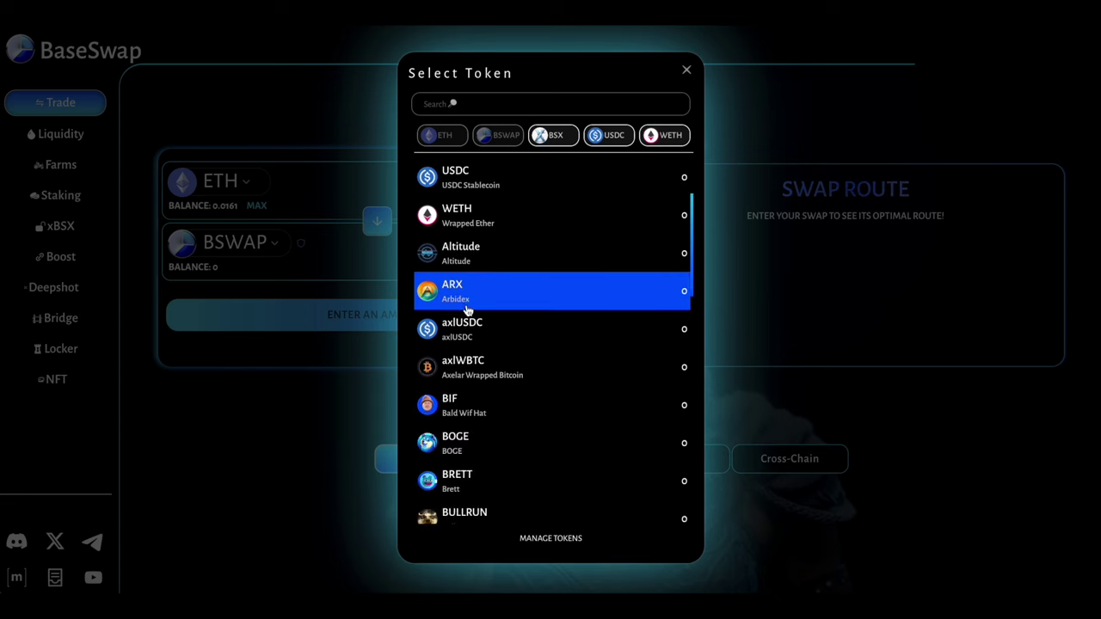
{"action": "scroll", "coordinate": [467, 310], "scroll_direction": "up", "scroll_amount": 3}
{"action": "scroll", "coordinate": [466, 309], "scroll_direction": "down", "scroll_amount": 8}
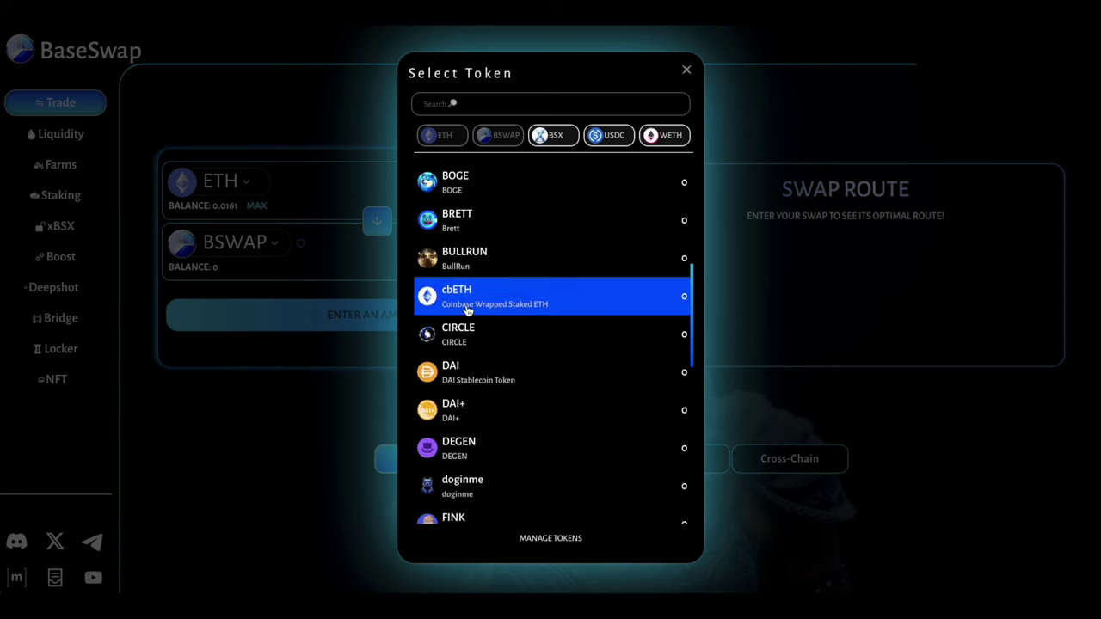
{"action": "scroll", "coordinate": [467, 309], "scroll_direction": "down", "scroll_amount": 6}
{"action": "scroll", "coordinate": [467, 297], "scroll_direction": "up", "scroll_amount": 10}
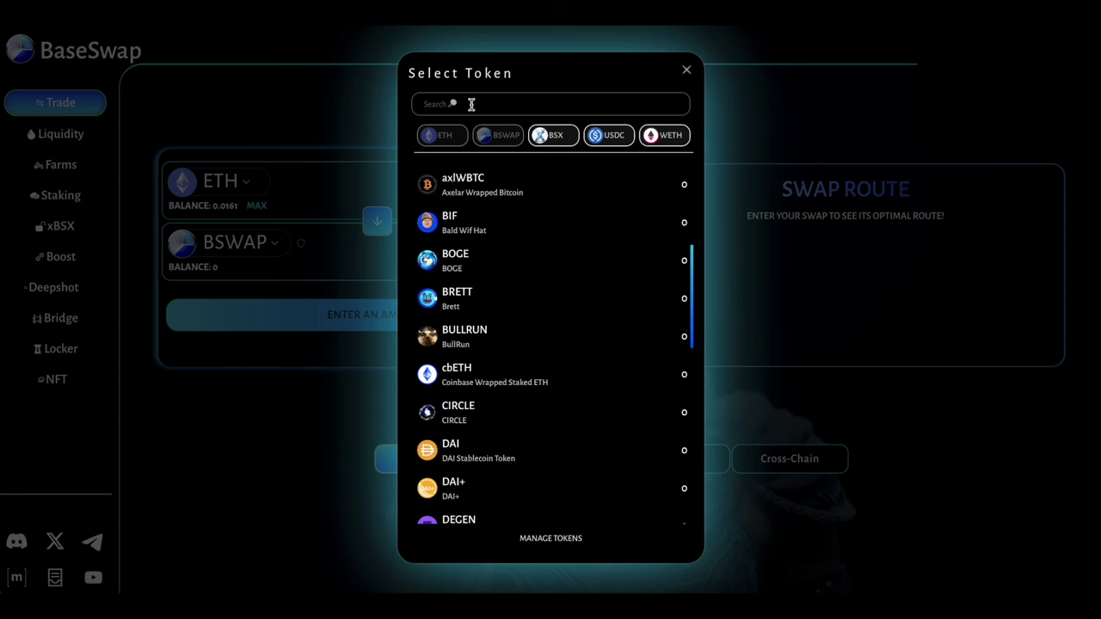
{"action": "left_click", "coordinate": [686, 69]}
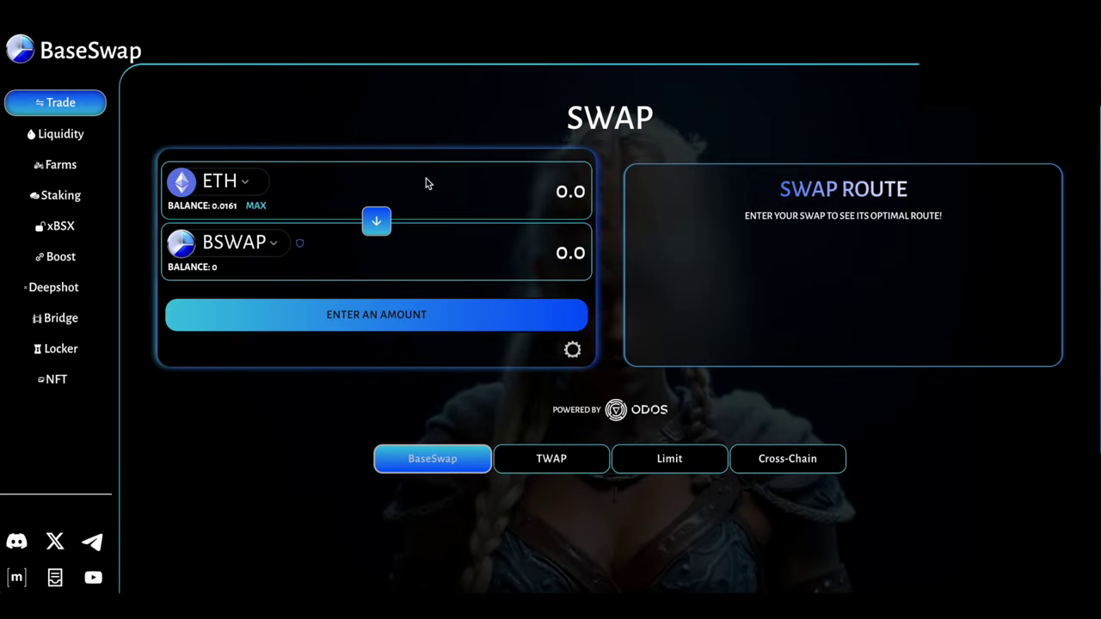
Fill in the maximum ETH amount, 0.00611540308579645, for a swap to BSWAP and review the amount and gas price
{"action": "left_click", "coordinate": [255, 206]}
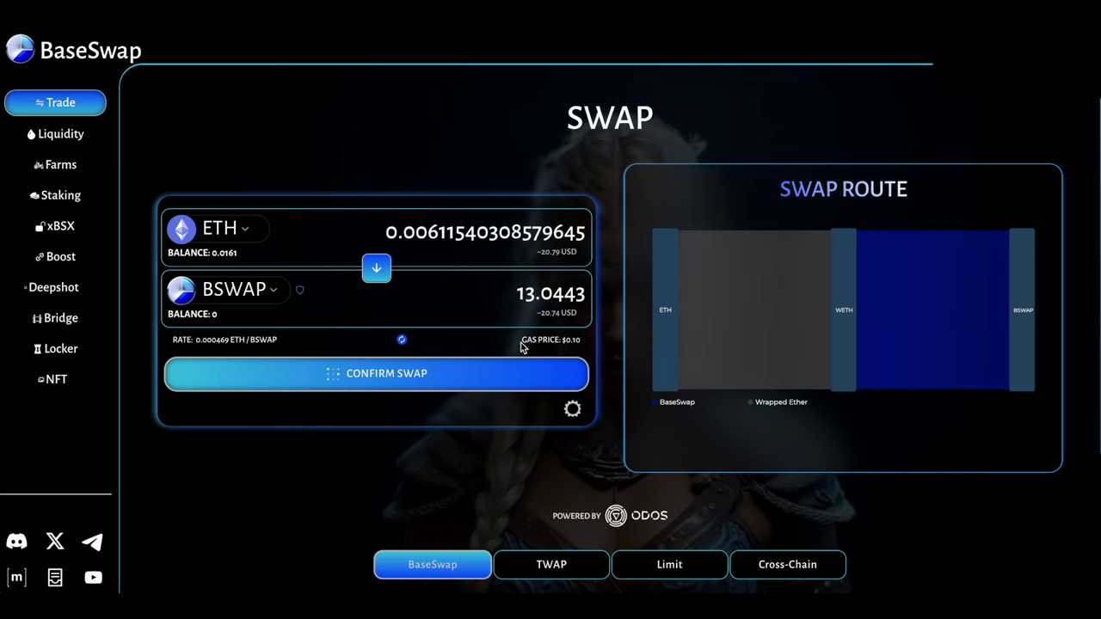
{"action": "left_click_drag", "start_coordinate": [521, 342], "coordinate": [588, 346]}
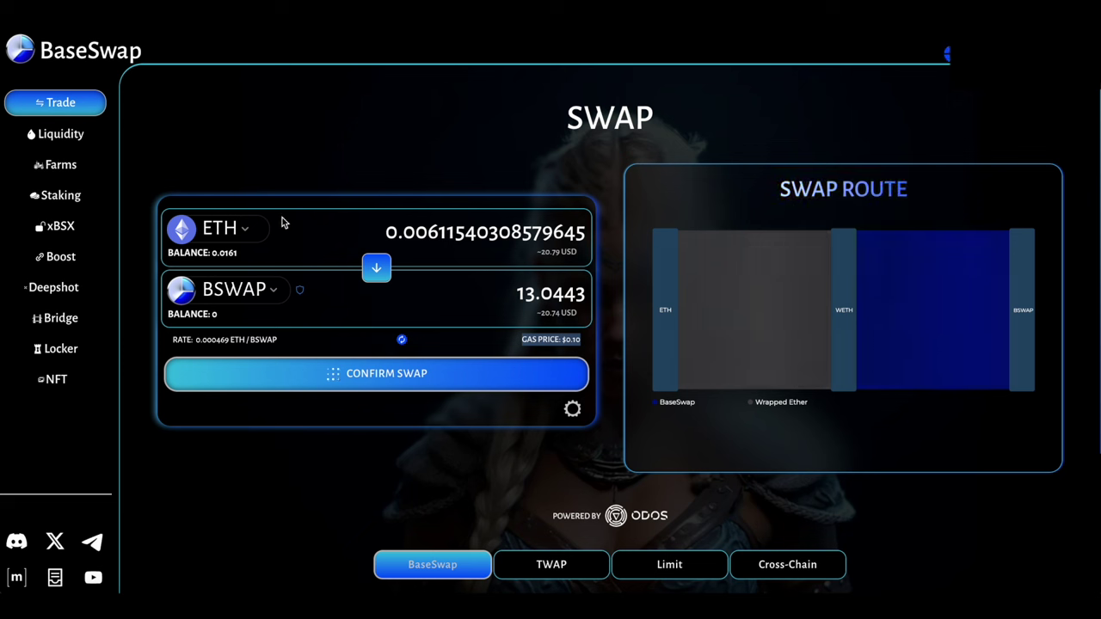
{"action": "left_click_drag", "start_coordinate": [387, 232], "coordinate": [586, 232]}
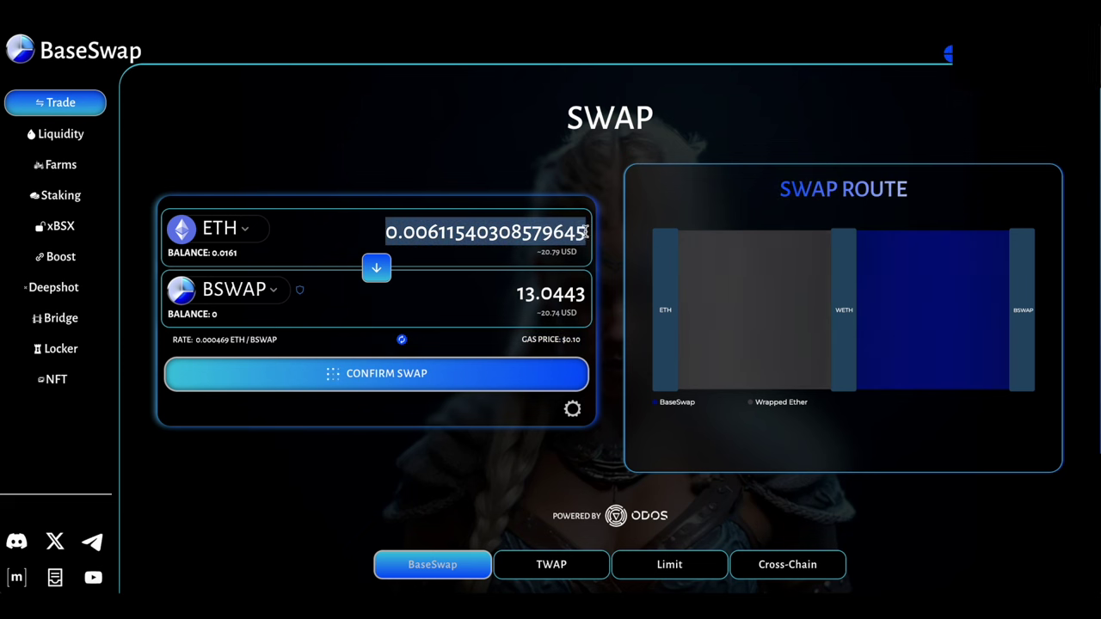
{"action": "left_click", "coordinate": [436, 138]}
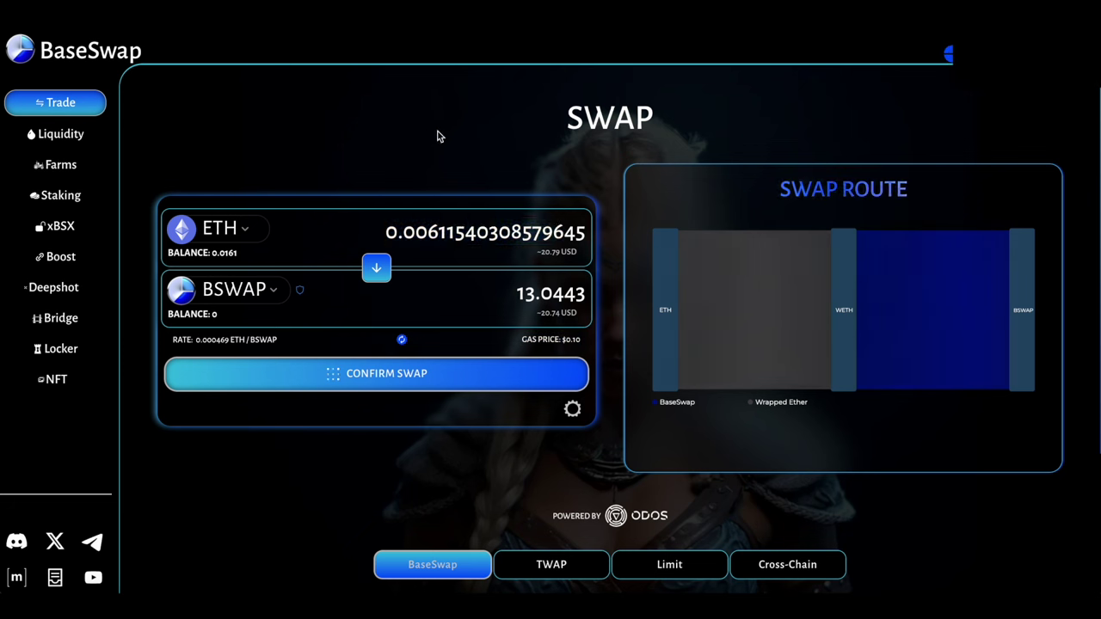
{"action": "left_click", "coordinate": [446, 232]}
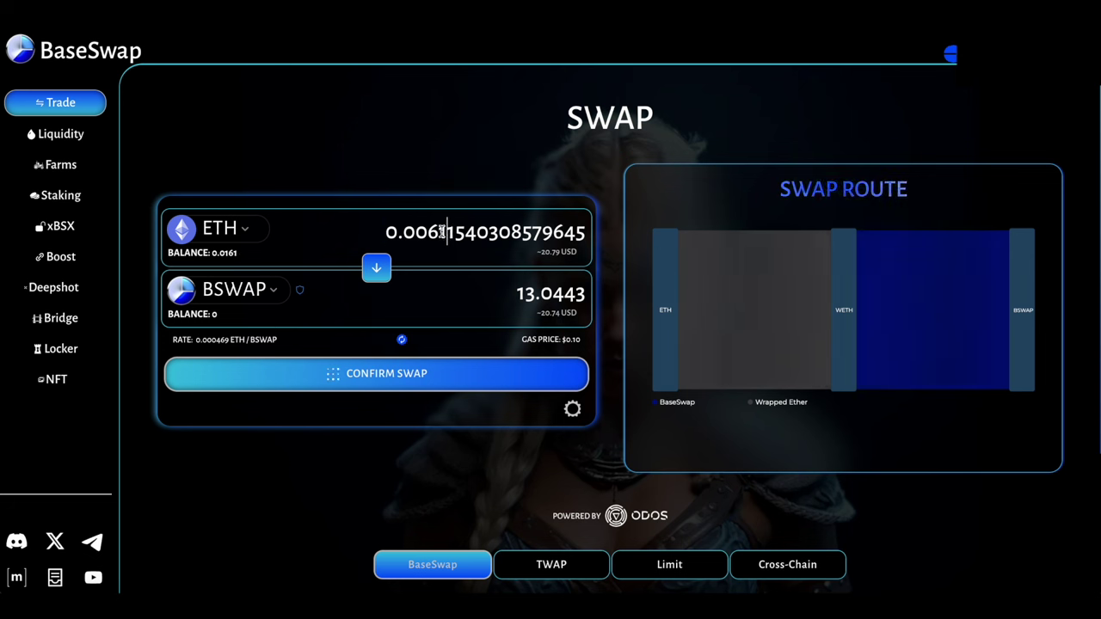